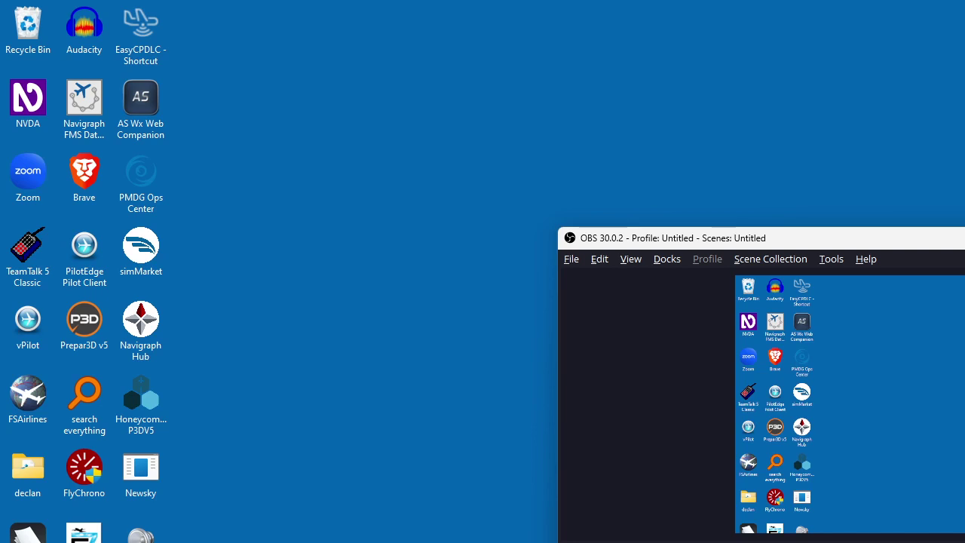
# Open simbrief.com/home in the Brave browser and start a new flight plan.
pyautogui.press('super+d')
pyautogui.press('Return')
pyautogui.write('simbrief.com/home/')
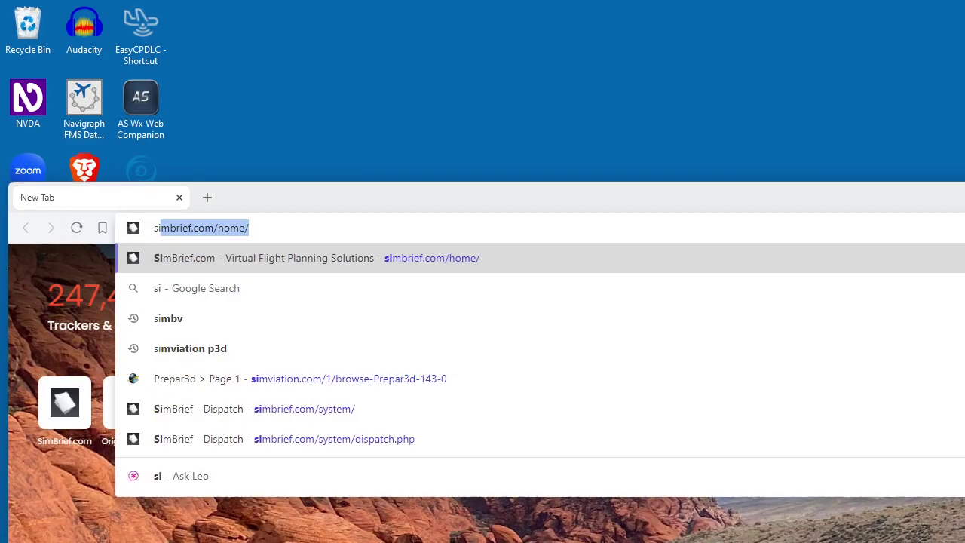
pyautogui.press('Return')
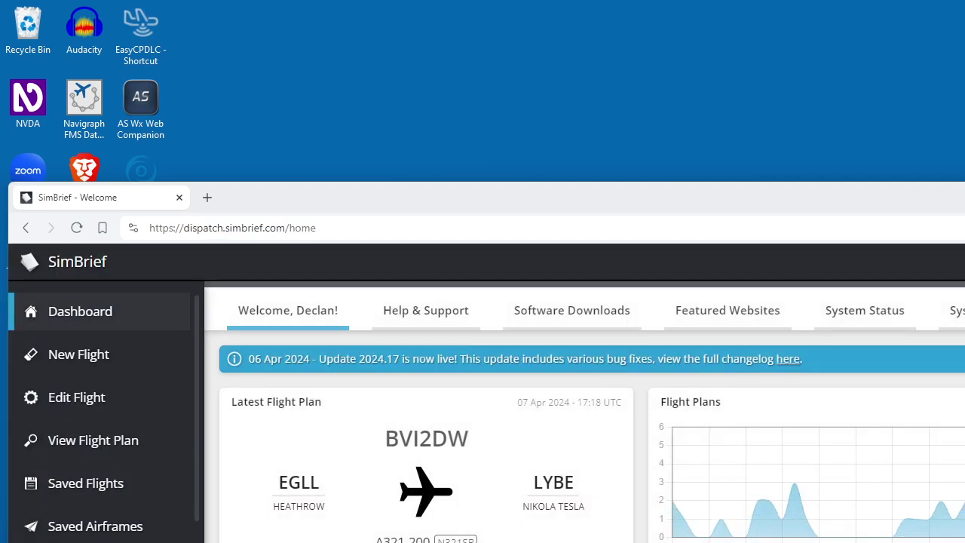
pyautogui.click(78, 354)
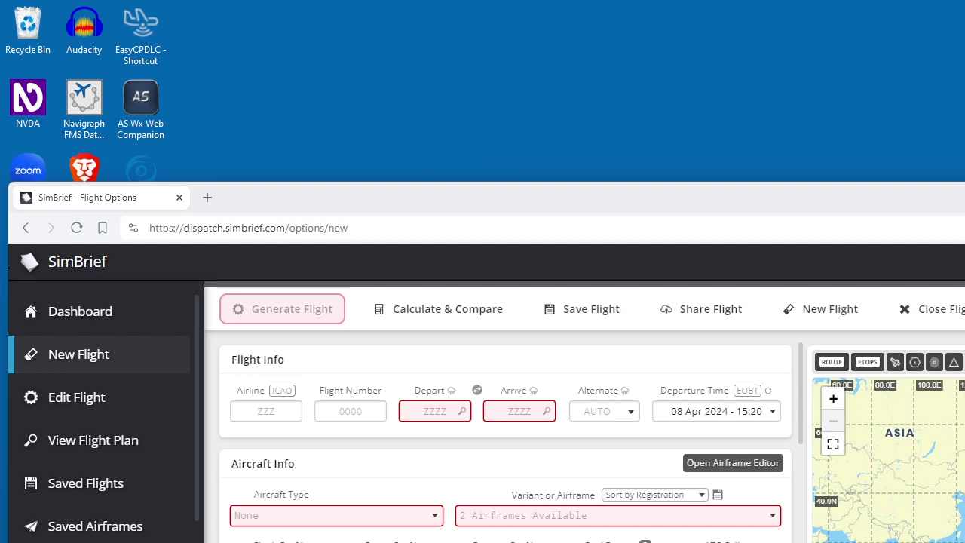
# Enter BVI as the airline and 2DW as the flight number in the flight info.
pyautogui.click(266, 411)
pyautogui.write('BVI')
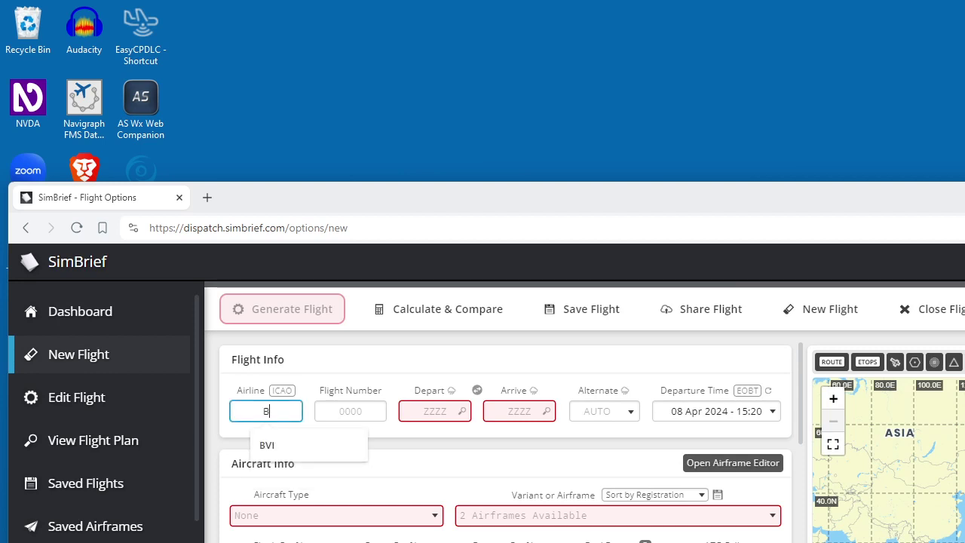
pyautogui.click(350, 411)
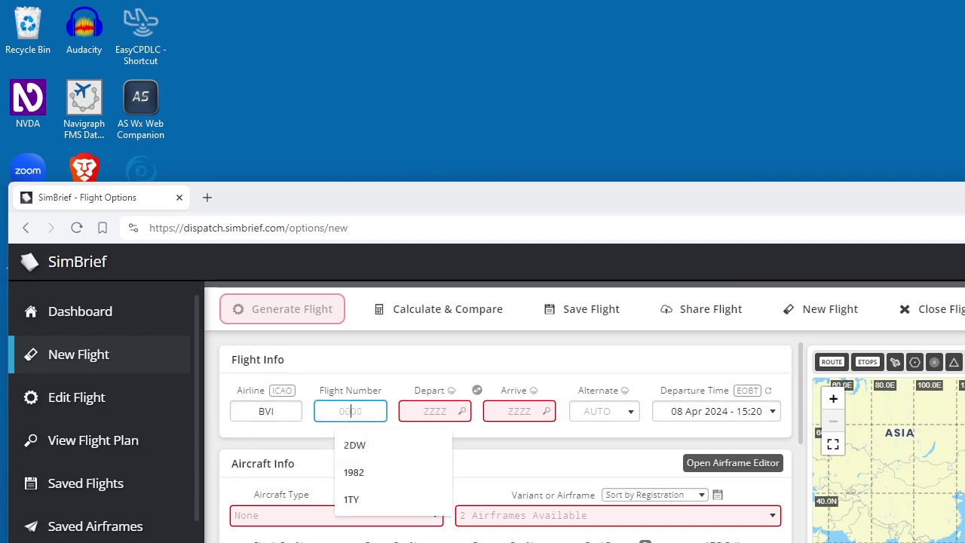
pyautogui.write('2DW')
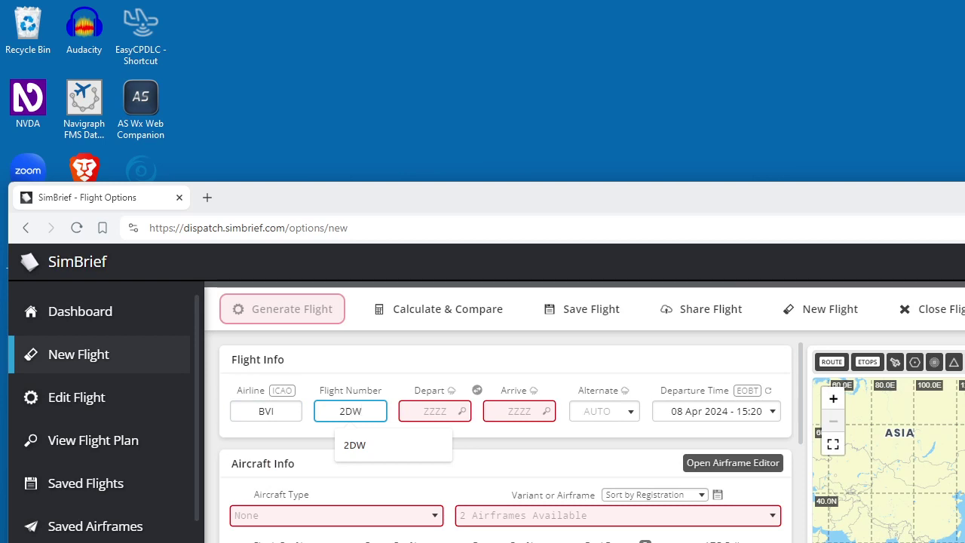
# Set the departure airport to EGLL and the arrival airport to BIKF.
pyautogui.click(435, 411)
pyautogui.write('EGLL')
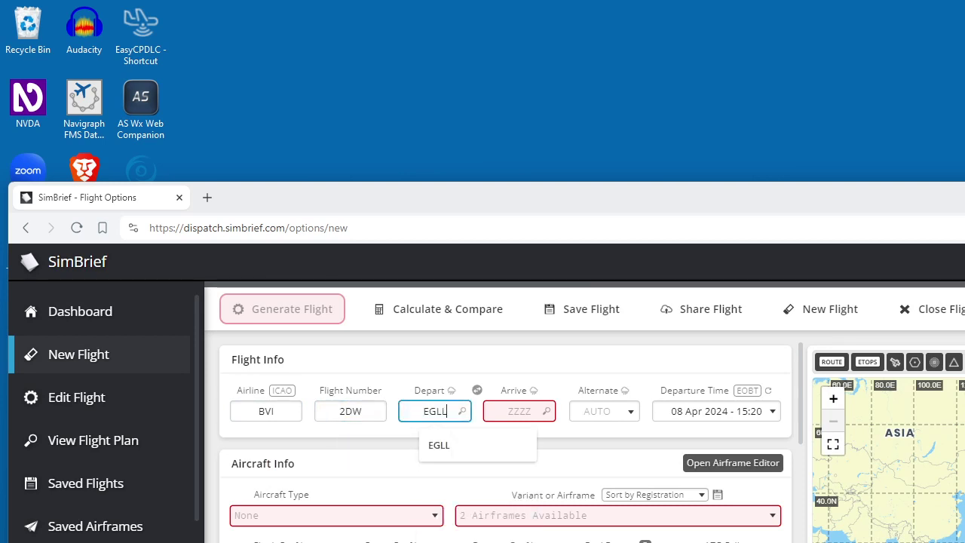
pyautogui.click(518, 411)
pyautogui.write('BIK')
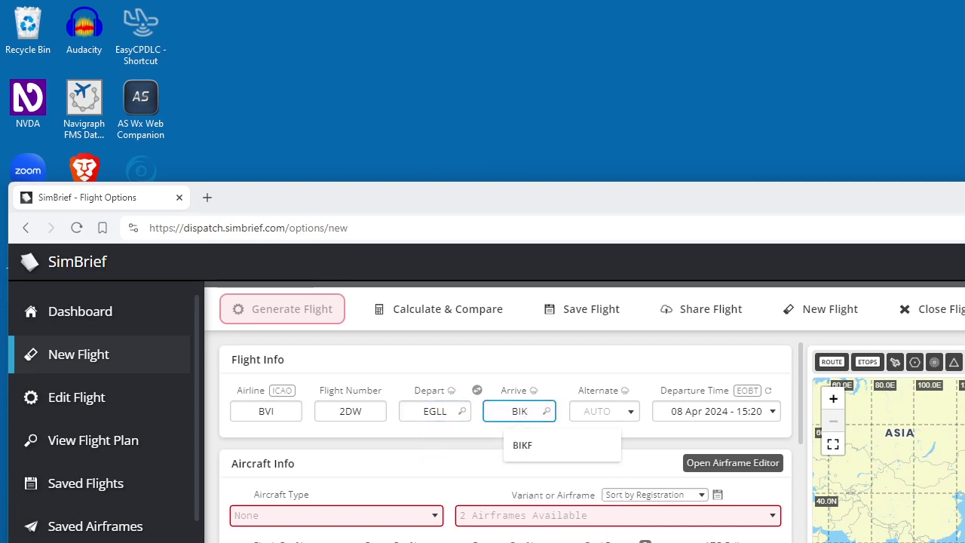
pyautogui.write('F')
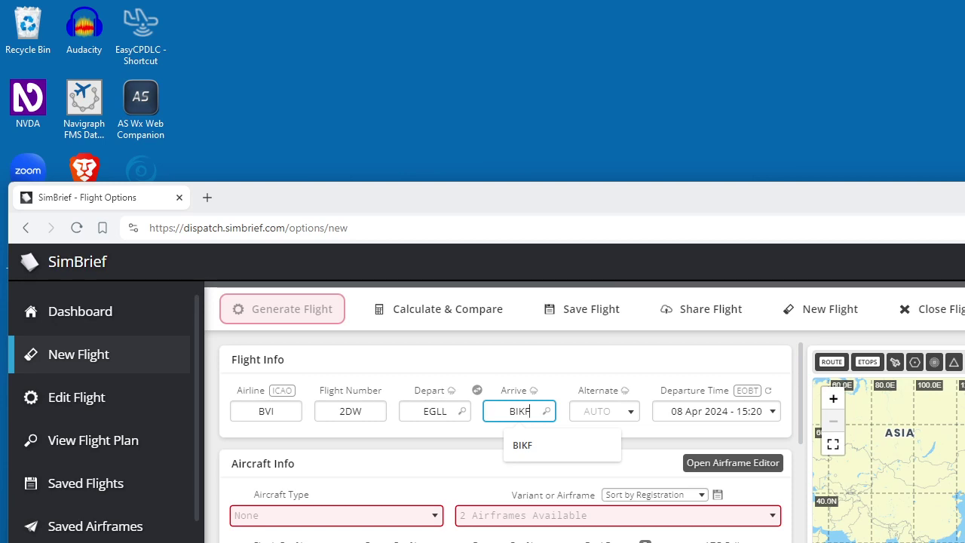
# Choose B738 - B737-800 as the aircraft type for the flight.
pyautogui.press('Tab')
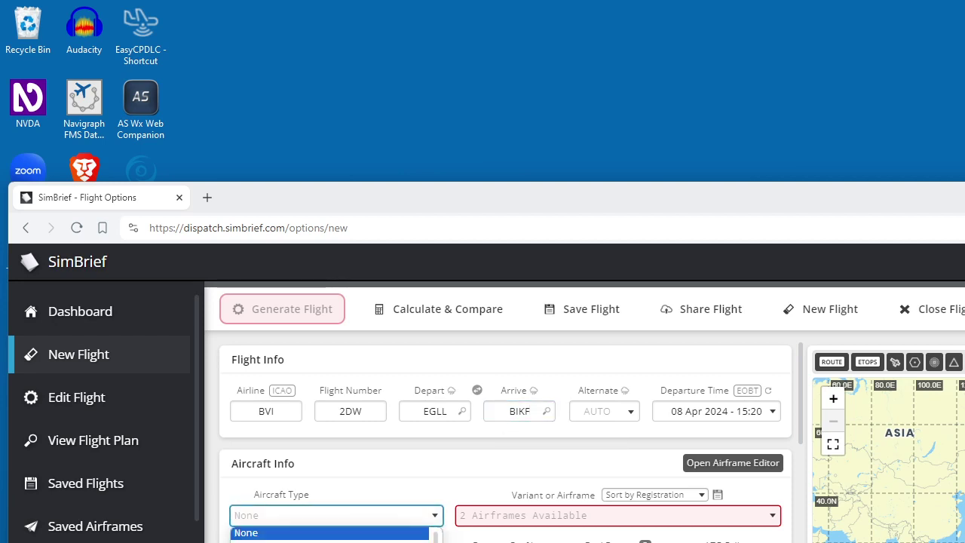
pyautogui.write('b739')
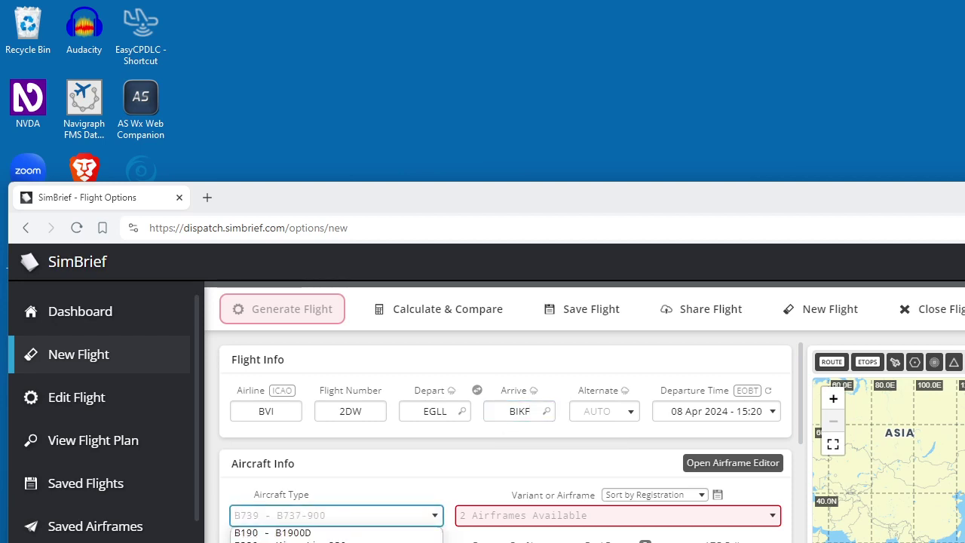
pyautogui.write('b738')
pyautogui.press('Return')
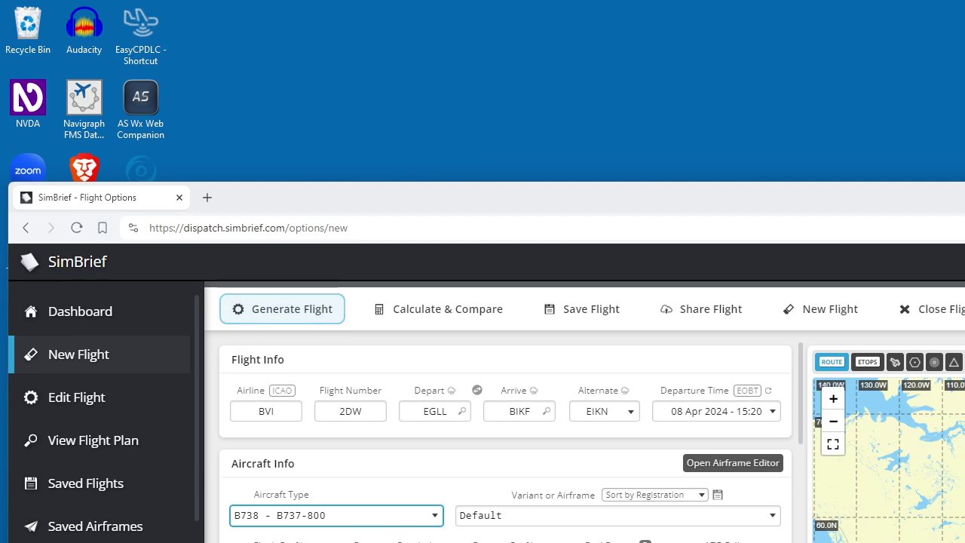
# Browse the B737-800 airframe variants and select PMDG (MSFS) - Economy Config.
pyautogui.press('Tab')
pyautogui.hotkey('alt', 'Down')
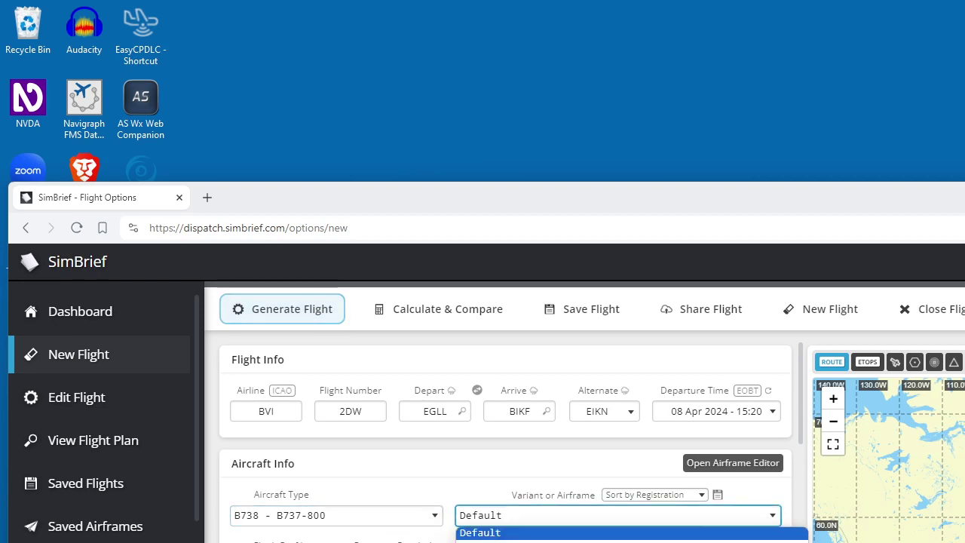
pyautogui.press('Down')
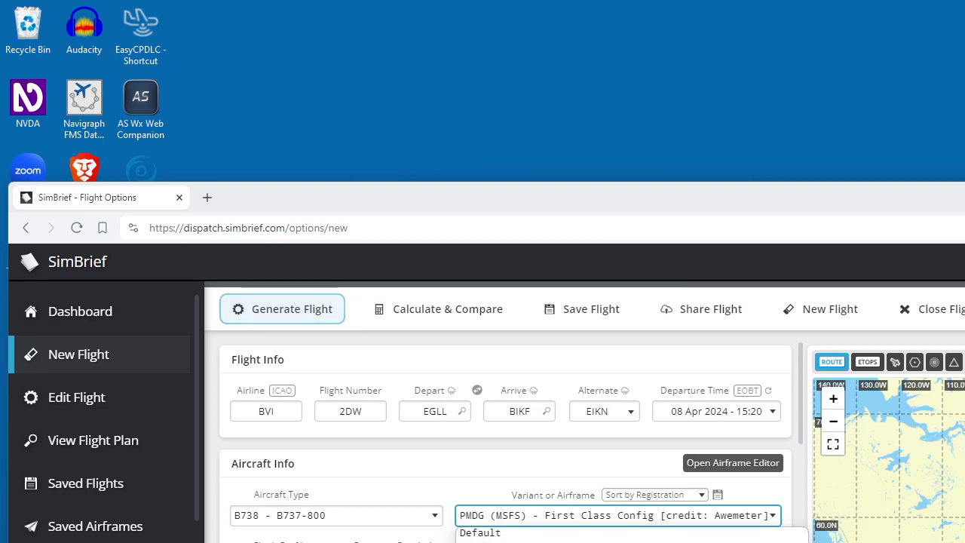
pyautogui.press('Down')
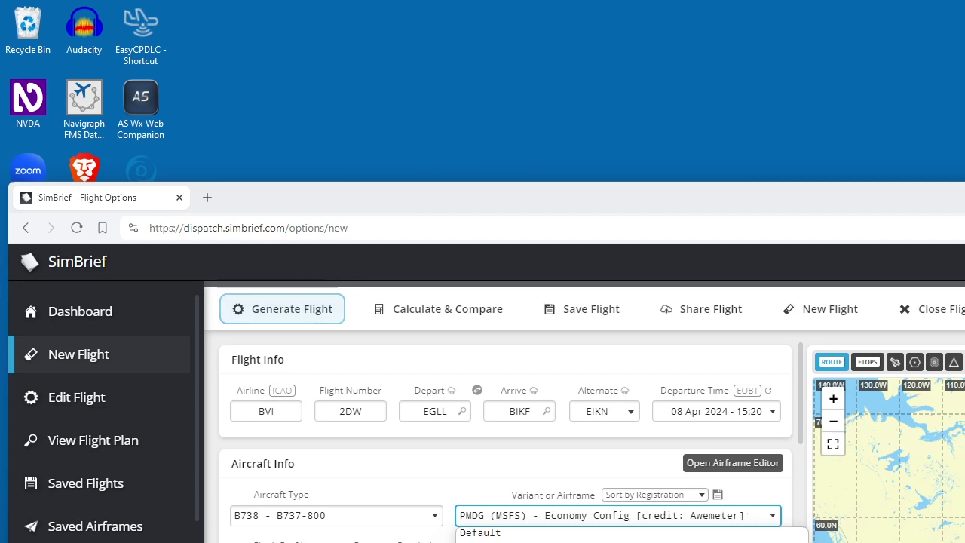
pyautogui.press('Down')
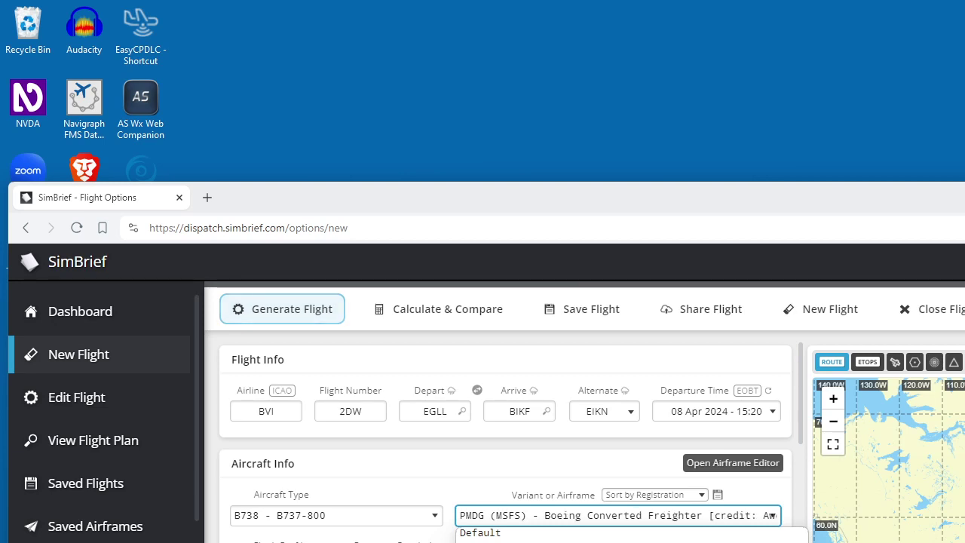
pyautogui.press('Down')
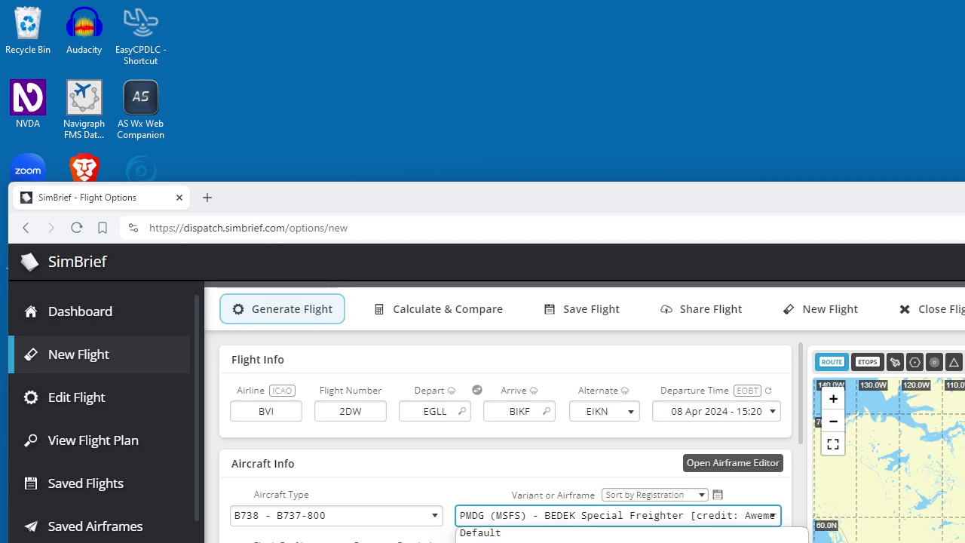
pyautogui.press('Down')
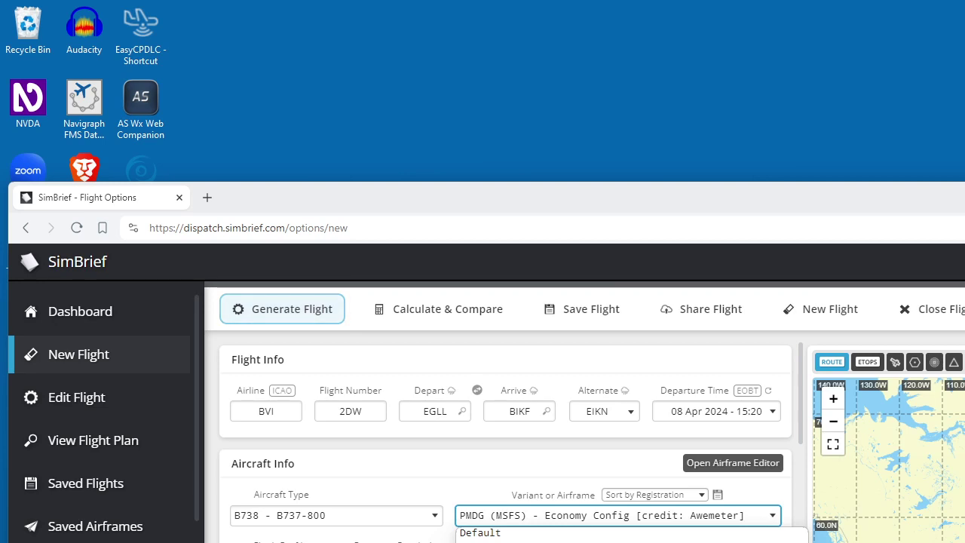
pyautogui.press('Return')
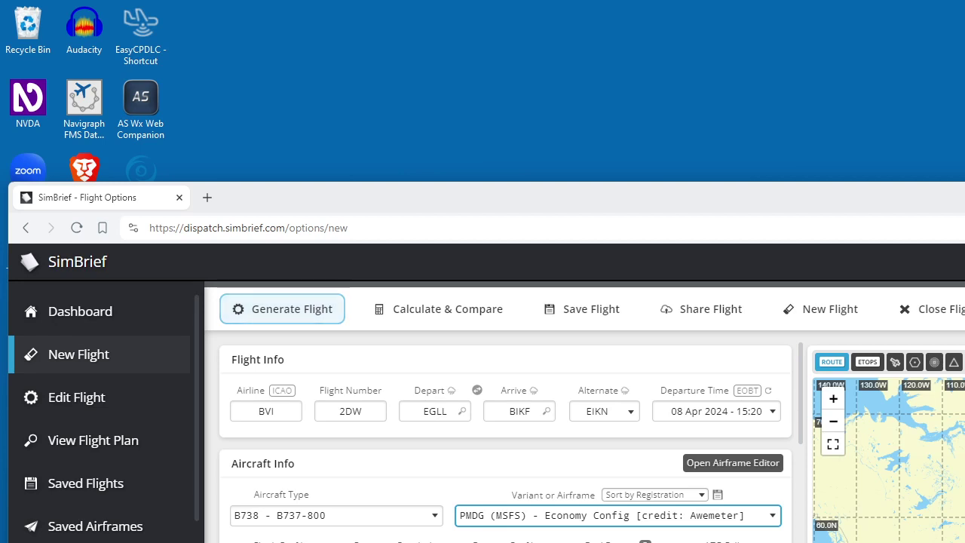
pyautogui.press('Tab')
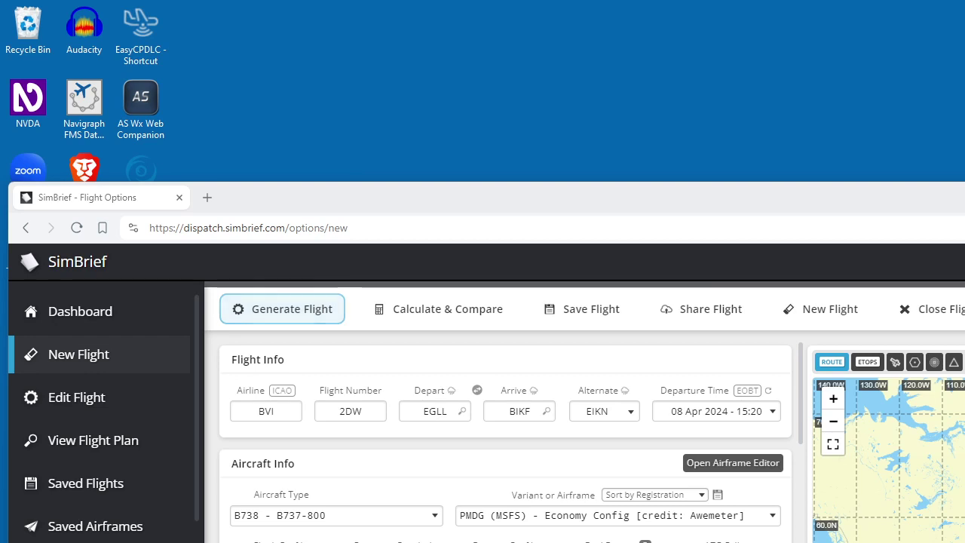
# Search the web for "eikn airport" to identify the suggested alternate, and return to the flight options.
pyautogui.hotkey('ctrl', 't')
pyautogui.write('eikn airport')
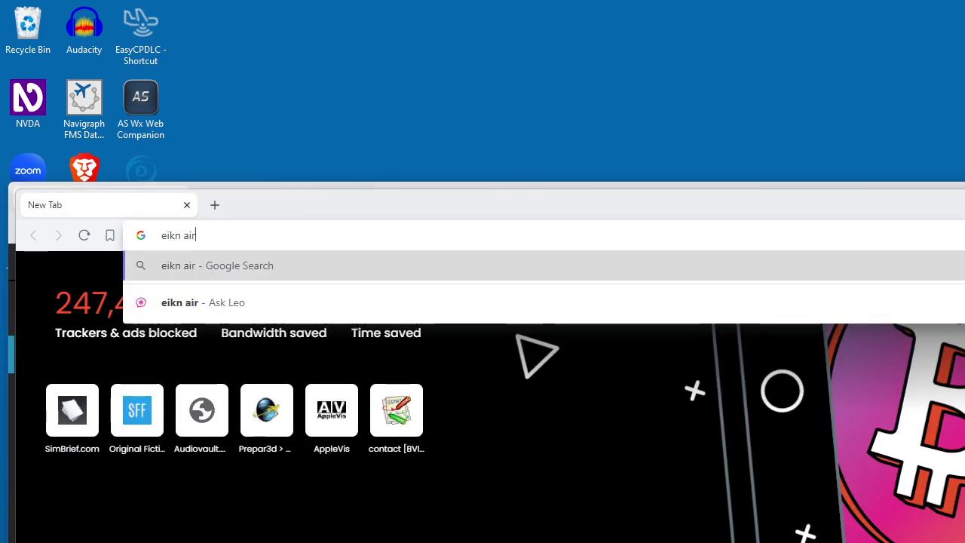
pyautogui.press('Return')
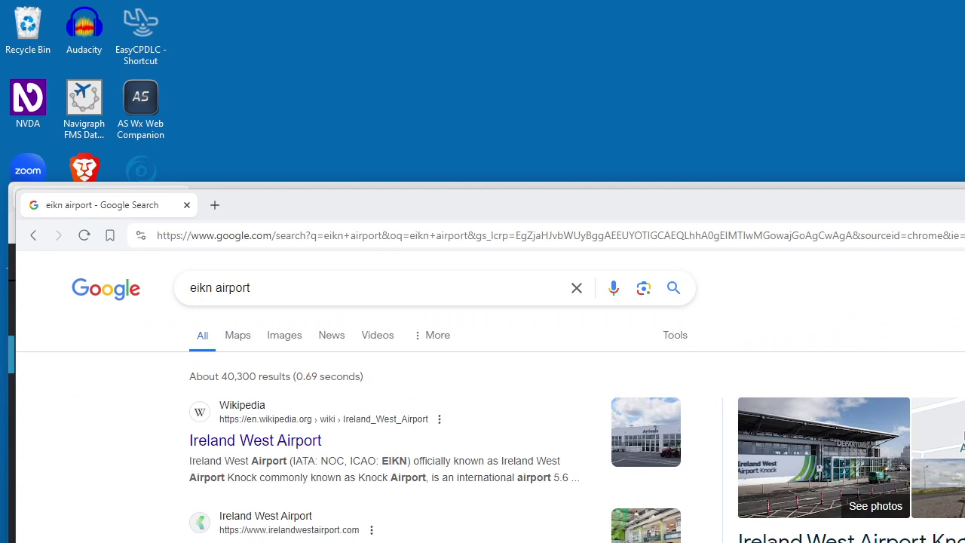
pyautogui.press('h')
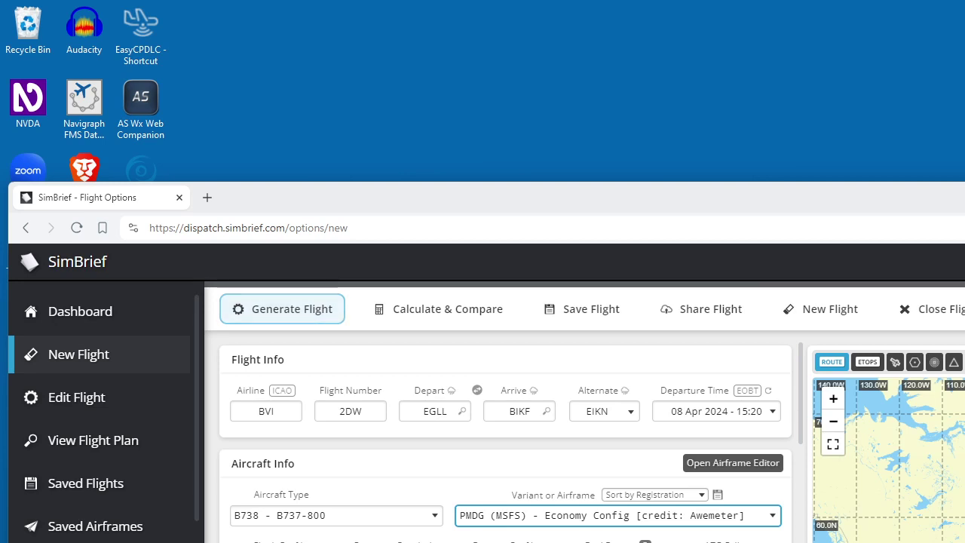
# Go through the suggested alternate airports past ENML and select the one whose code starts with BG.
pyautogui.click(604, 411)
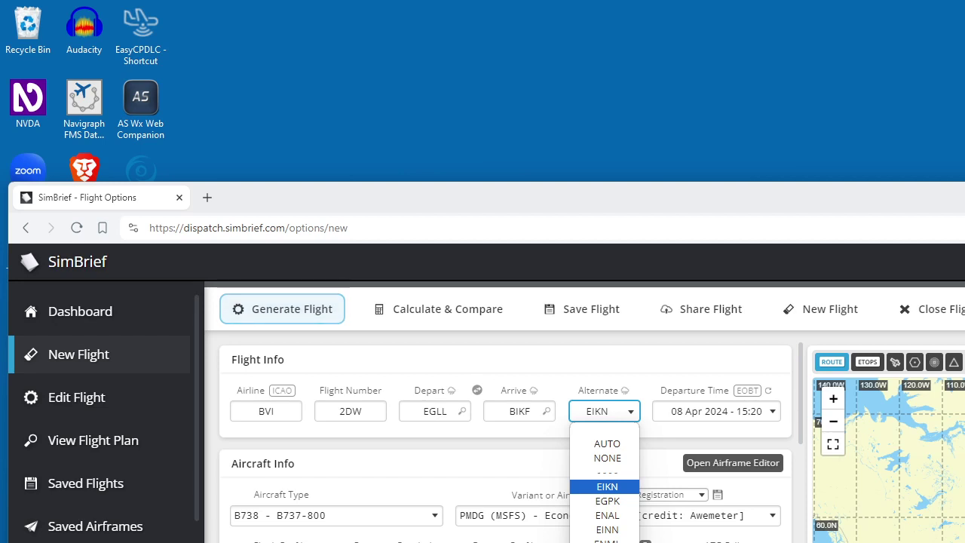
pyautogui.press('Down')
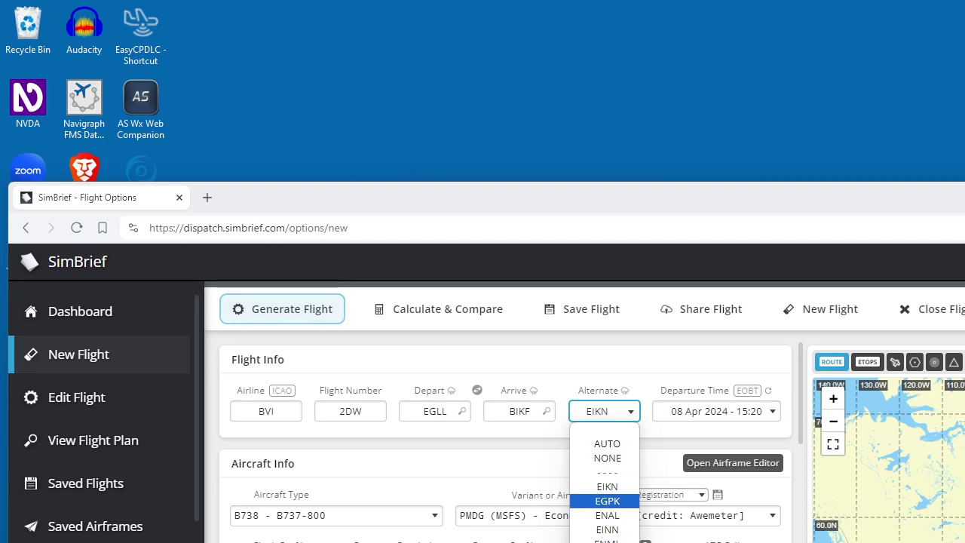
pyautogui.press('Down')
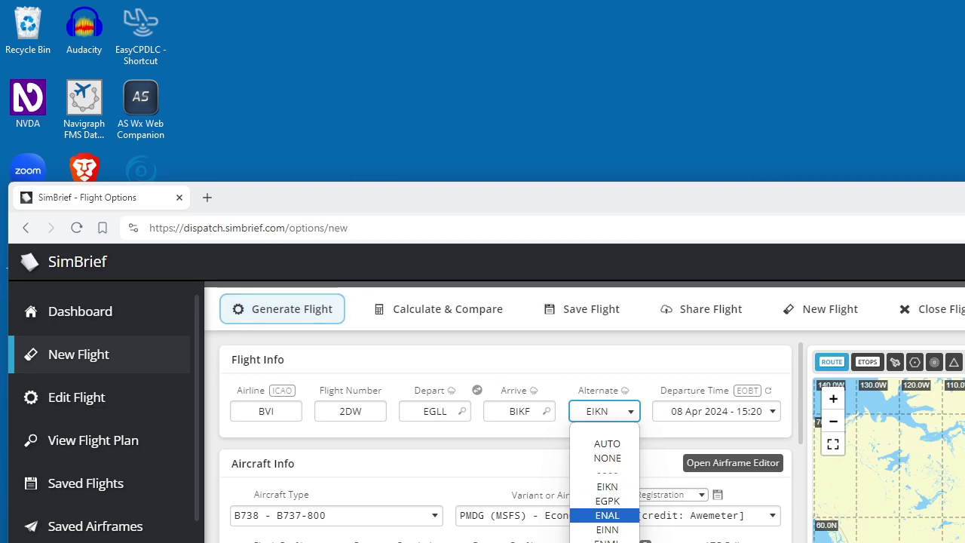
pyautogui.press('Down')
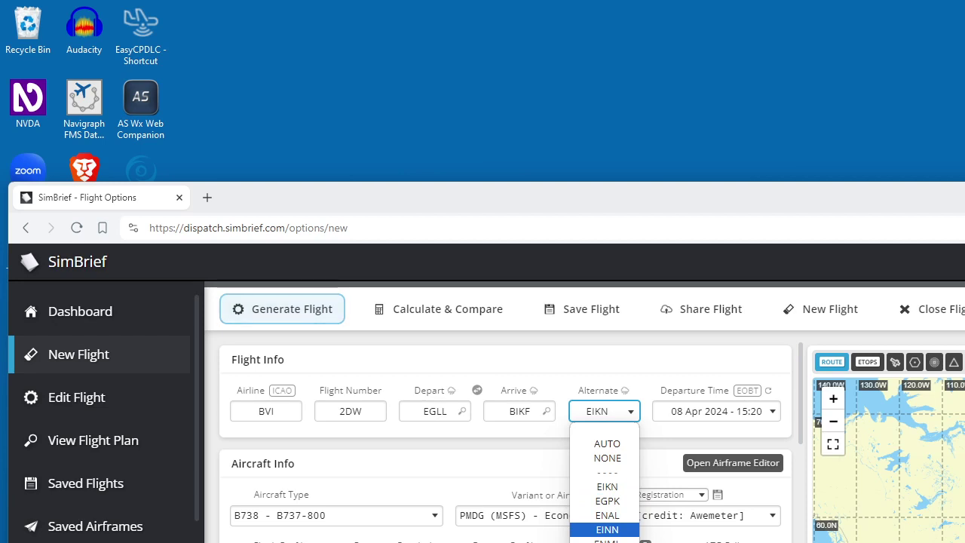
pyautogui.press('Down')
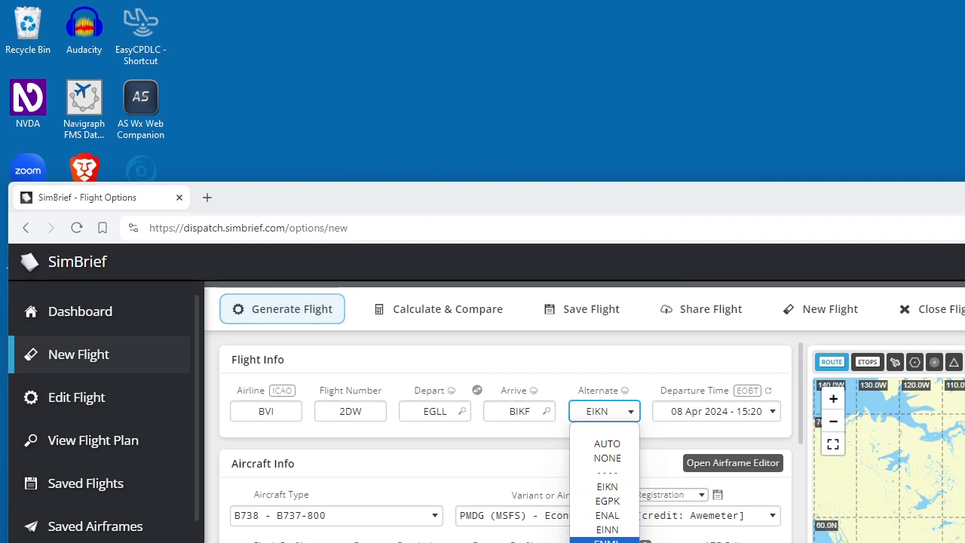
pyautogui.press('Down')
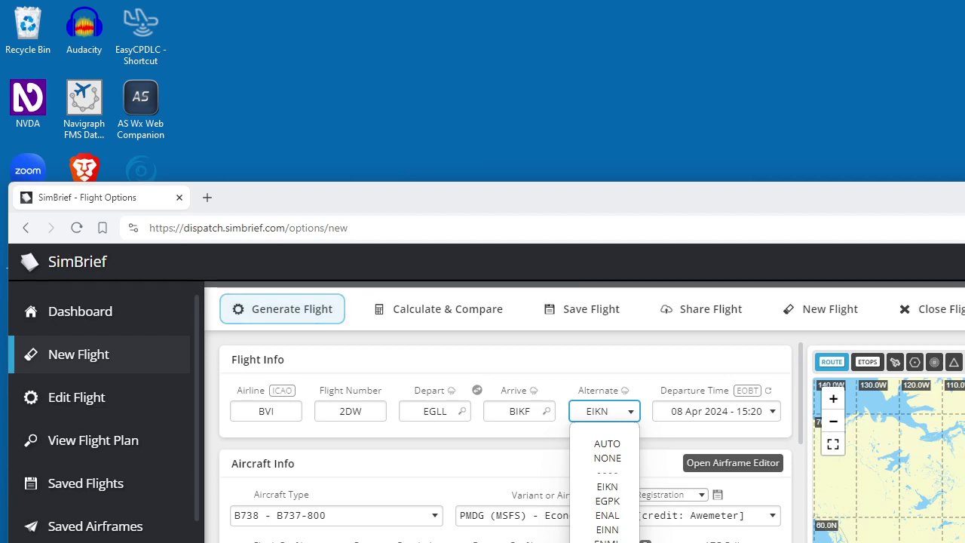
pyautogui.press('Return')
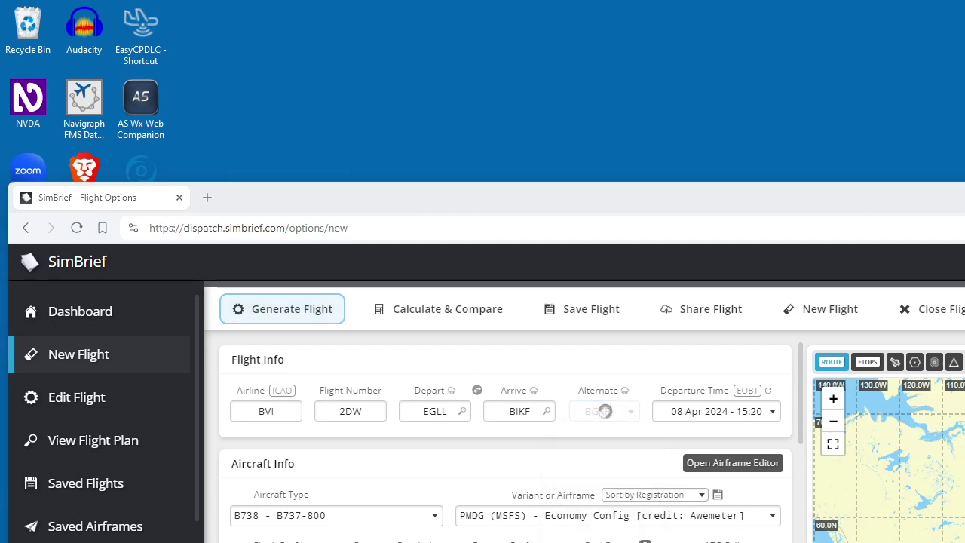
# Search the web for "eikn metar" and view the All Met Sat weather observation and forecast for Ireland West Airport Knock.
pyautogui.hotkey('ctrl', 'n')
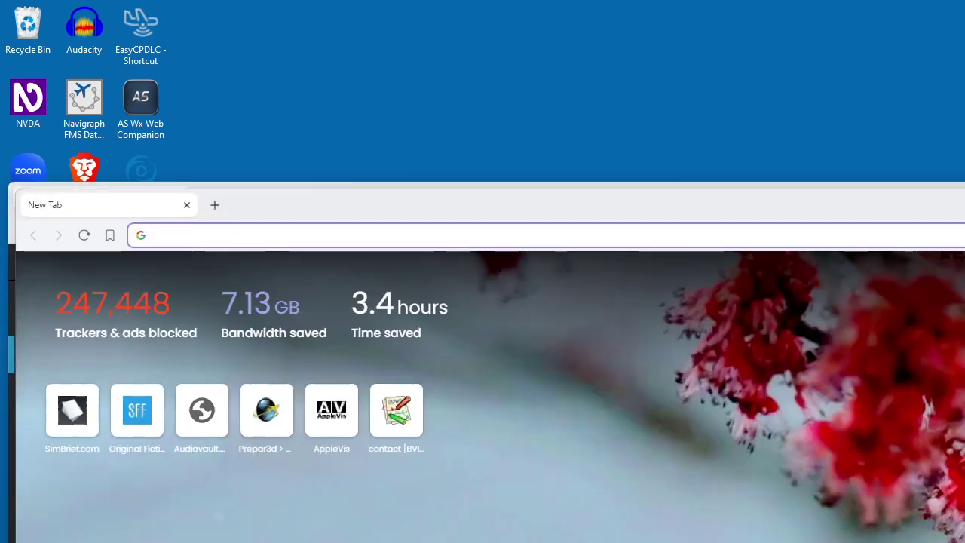
pyautogui.write('eikn metr')
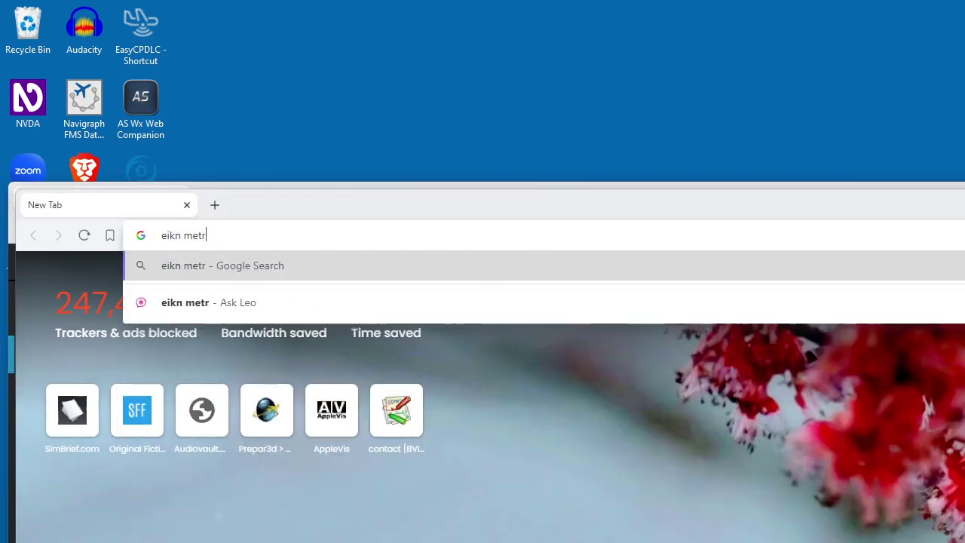
pyautogui.press('BackSpace')
pyautogui.write('ar')
pyautogui.press('Return')
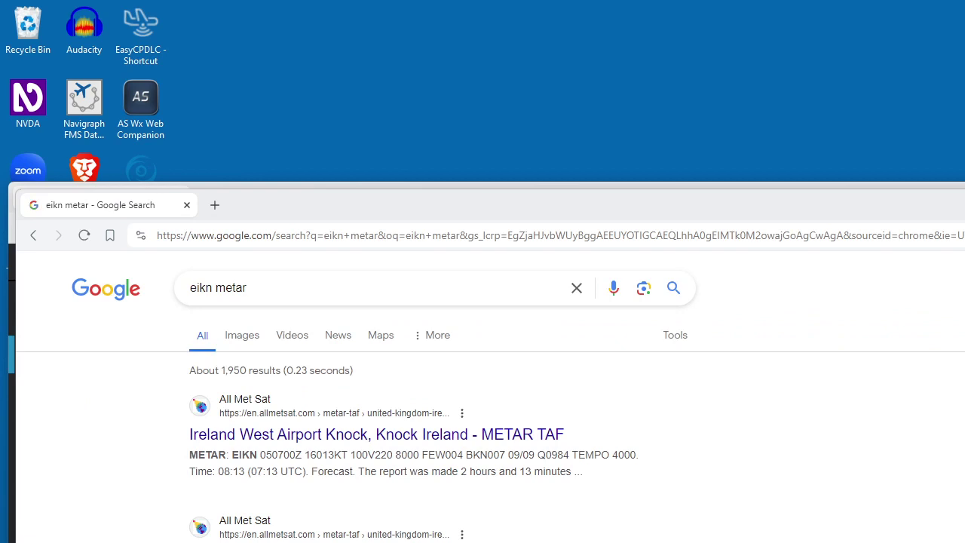
pyautogui.press('Return')
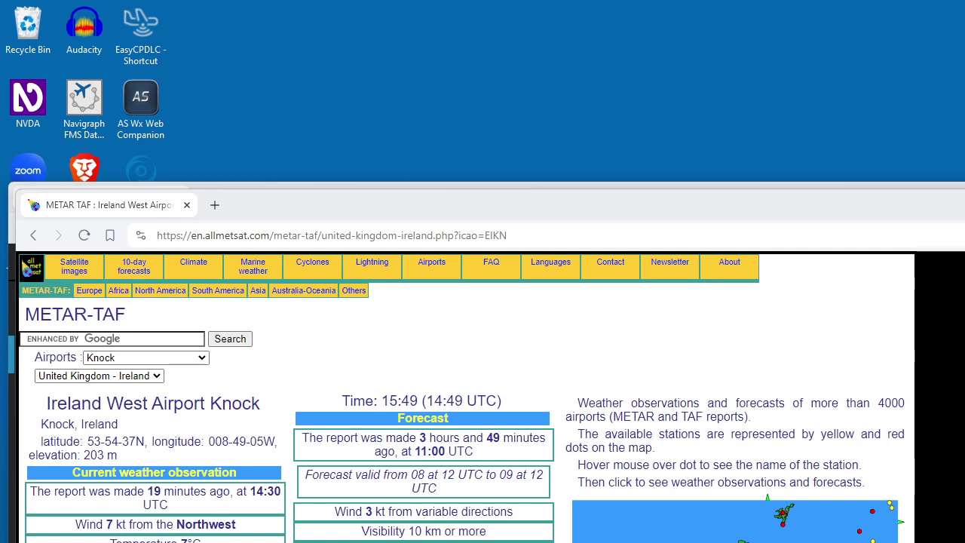
pyautogui.scroll(-2, 482, 397)
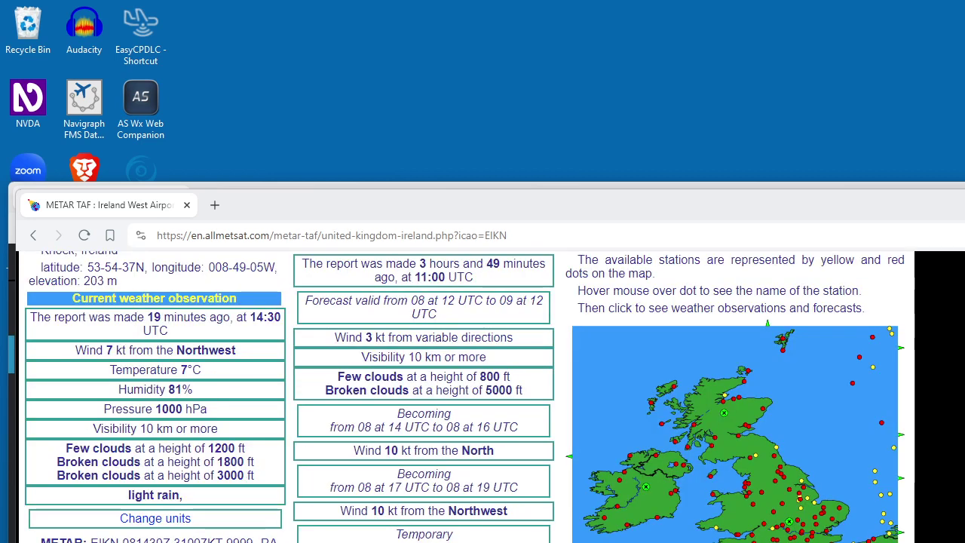
# Search the web for "egpk metar" and view the All Met Sat weather observation and forecast for Glasgow Prestwick.
pyautogui.hotkey('ctrl', 'l')
pyautogui.write('egkp')
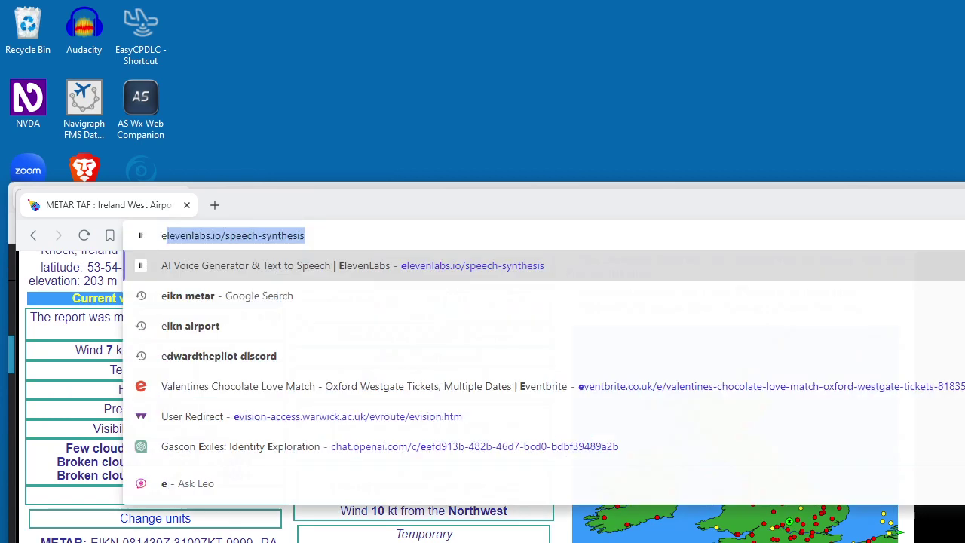
pyautogui.press('BackSpace')
pyautogui.press('BackSpace')
pyautogui.press('BackSpace')
pyautogui.write('g')
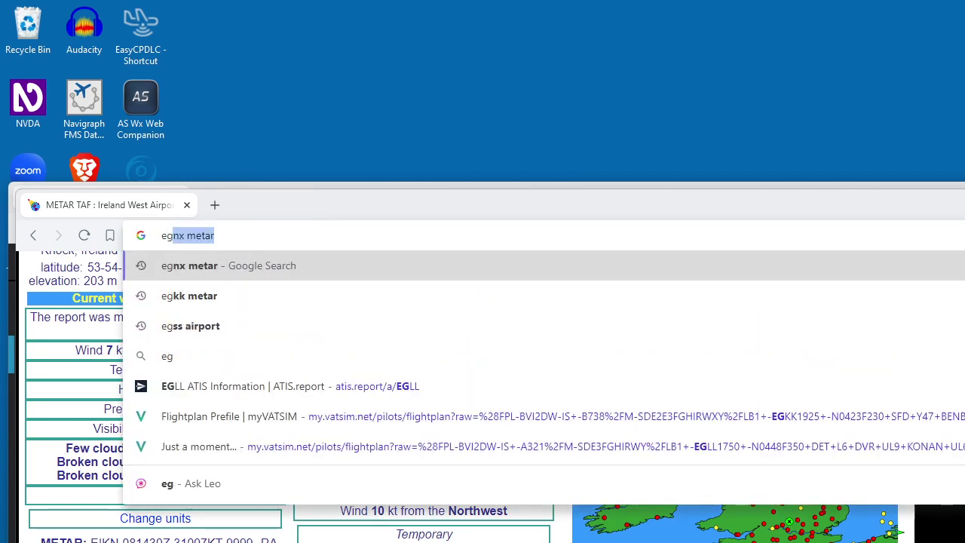
pyautogui.write('pk metar')
pyautogui.press('Return')
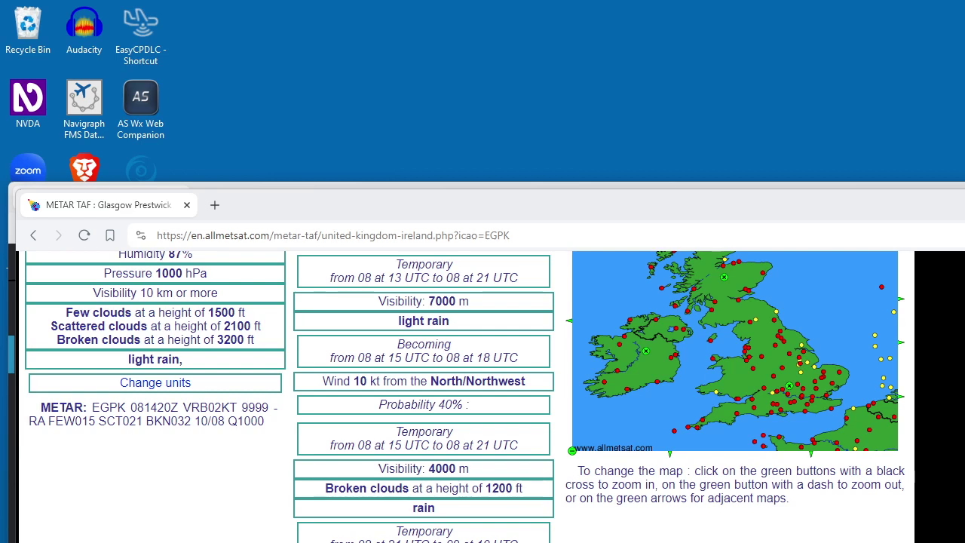
# Search the web for "eidw metar" and read the Dublin Airport weather report on Metar-Taf.com.
pyautogui.hotkey('ctrl', 'l')
pyautogui.write('eidw metar')
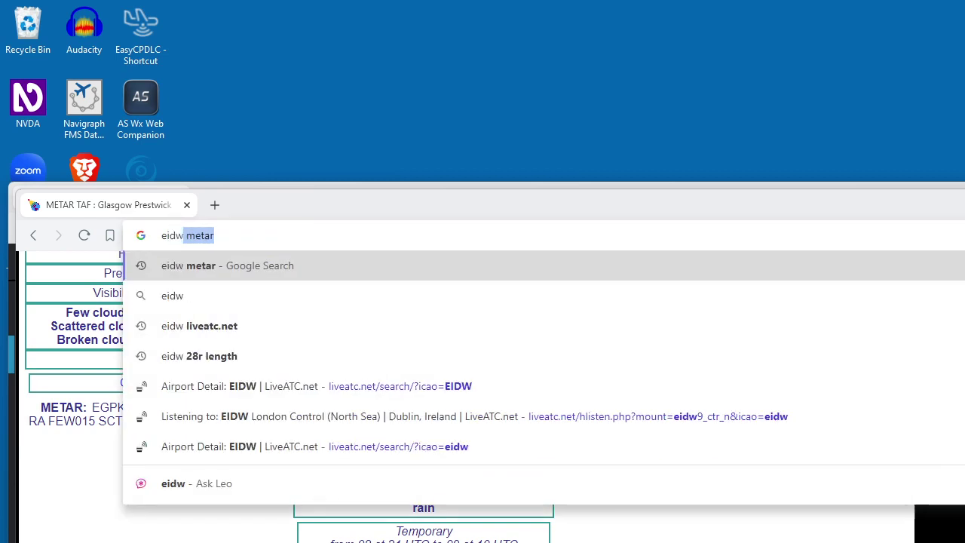
pyautogui.press('Return')
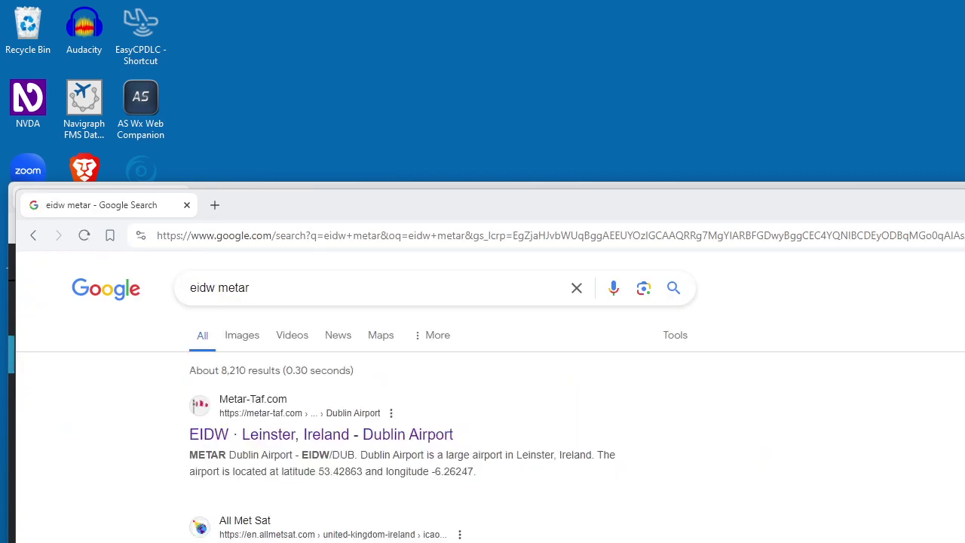
pyautogui.press('Return')
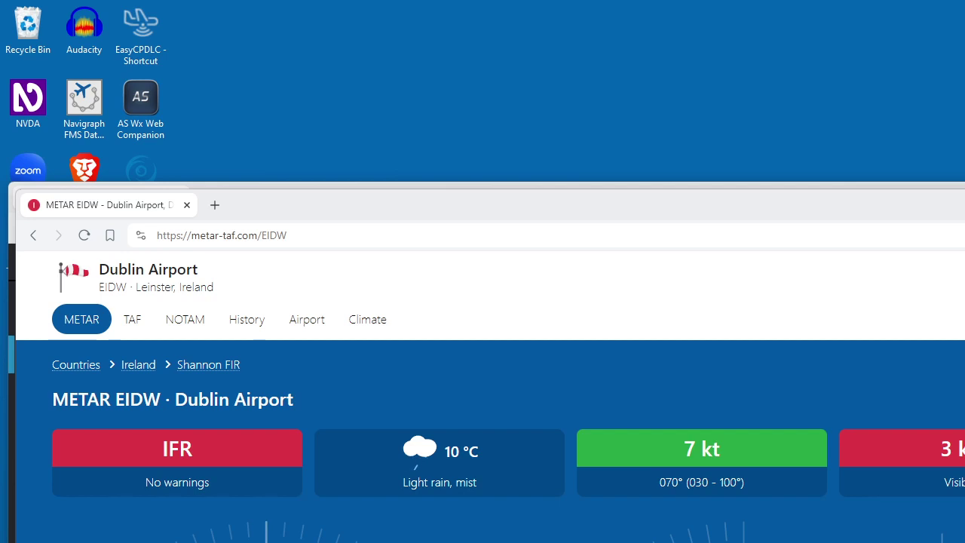
pyautogui.press('h')
pyautogui.hotkey('shift', 'h')
pyautogui.scroll(-3, 490, 392)
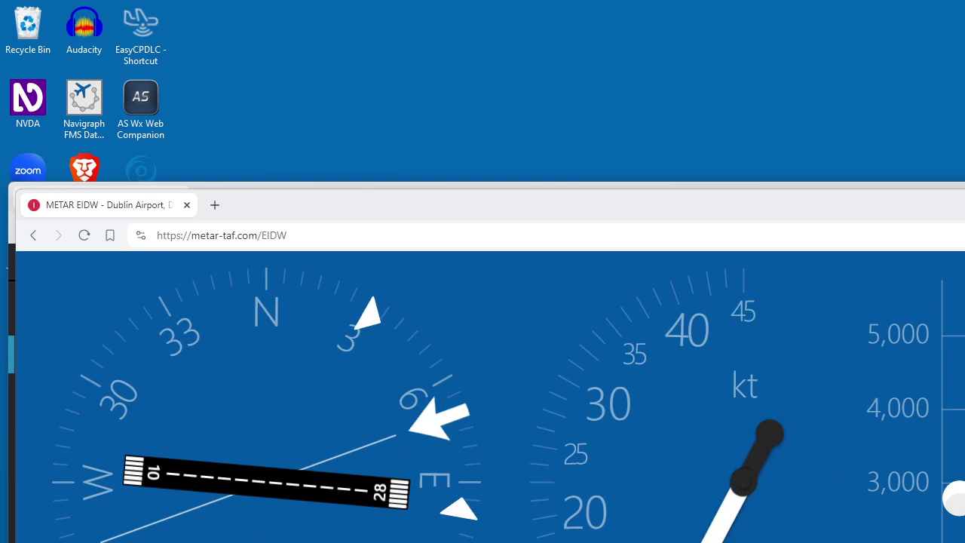
pyautogui.scroll(3, 490, 392)
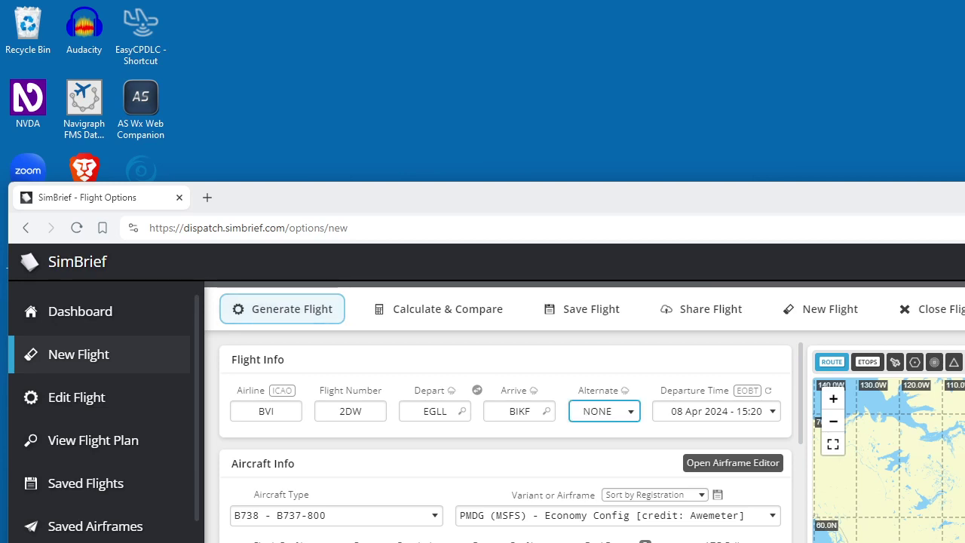
# Return to the SimBrief flight options and choose EIKN as the alternate airport.
pyautogui.click(604, 411)
pyautogui.press('Escape')
pyautogui.hotkey('alt', 'Down')
pyautogui.press('Down')
pyautogui.press('Down')
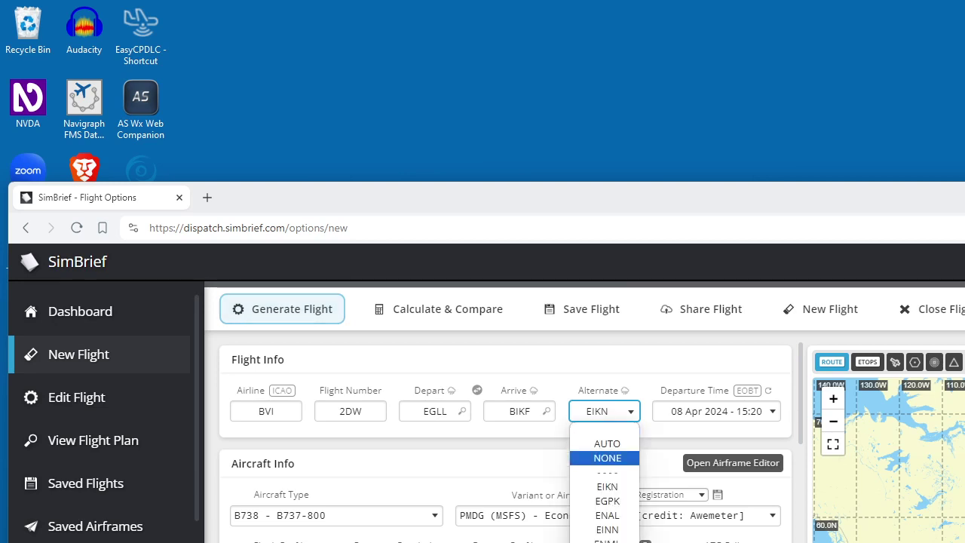
pyautogui.press('Return')
pyautogui.hotkey('alt', 'Down')
pyautogui.press('Escape')
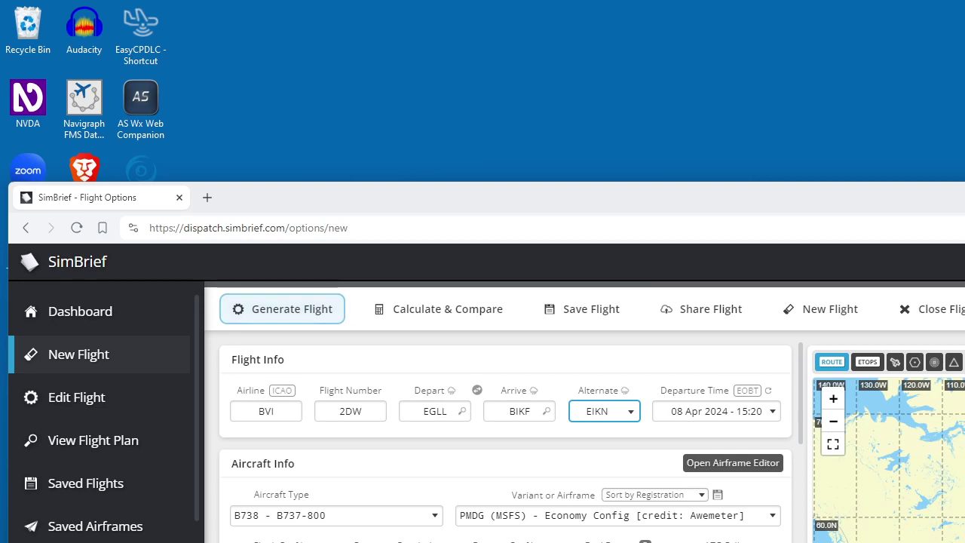
# Set the departure time to 15:40 on 08 Apr 2024.
pyautogui.click(760, 411)
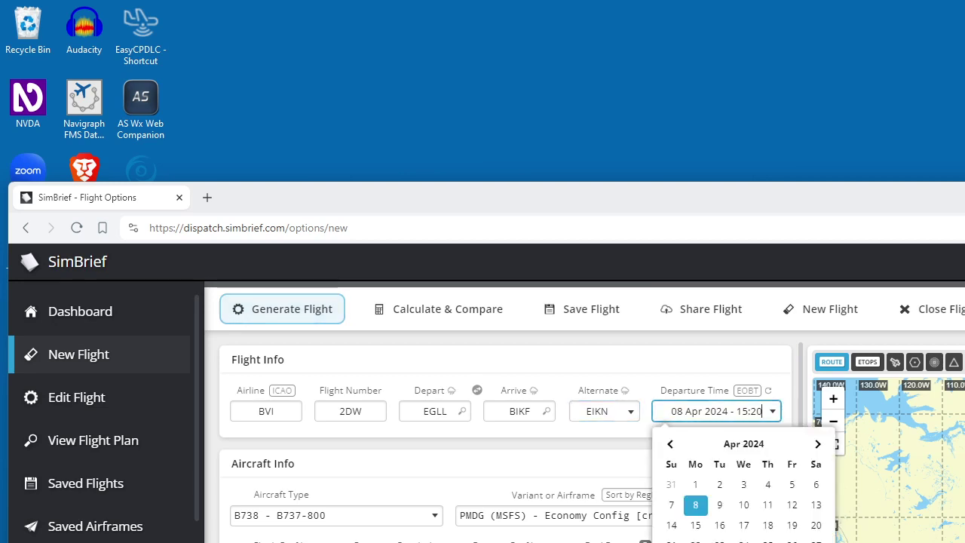
pyautogui.press('BackSpace')
pyautogui.press('BackSpace')
pyautogui.write('40')
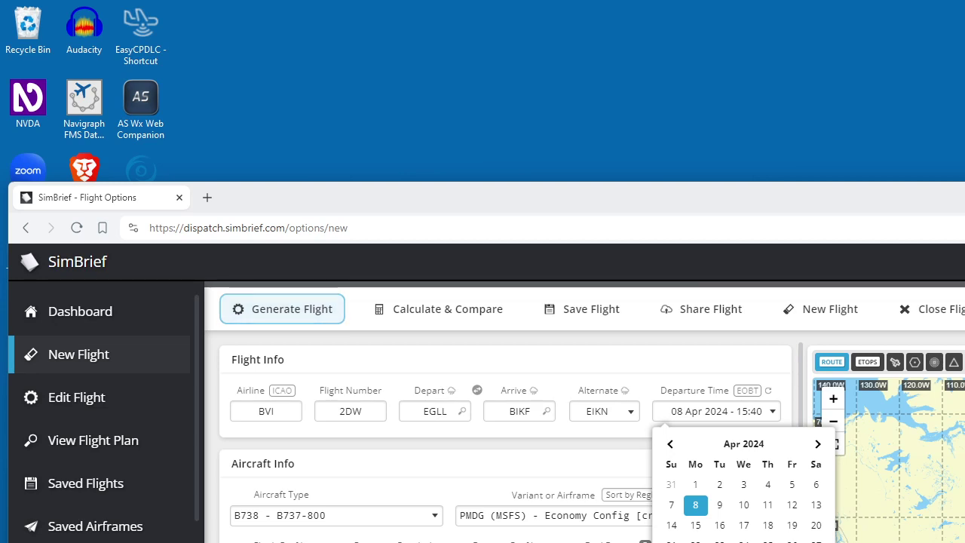
pyautogui.press('Tab')
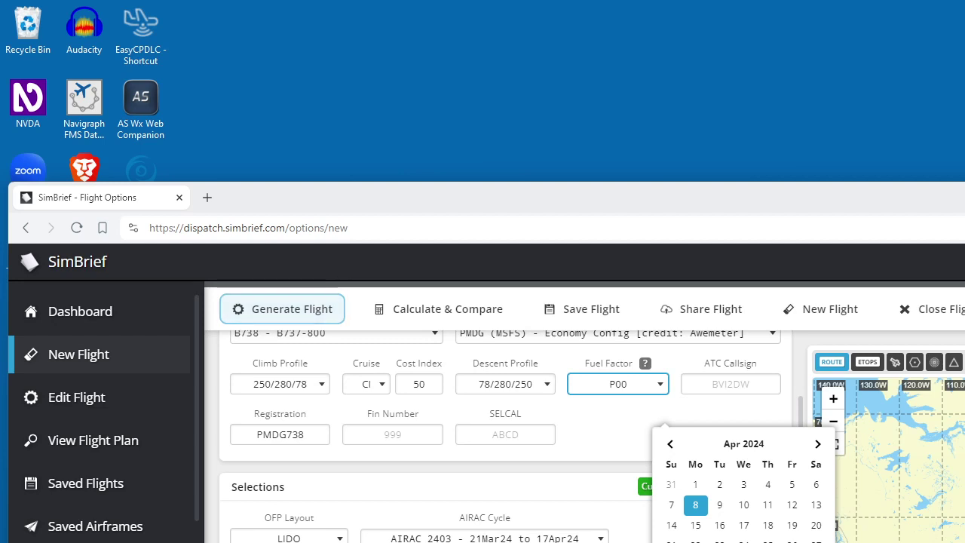
# Try the AAL and ACA OFP layouts, restore LIDO, and go through the remaining selections as far as the alternates count.
pyautogui.press('Tab')
pyautogui.press('Down')
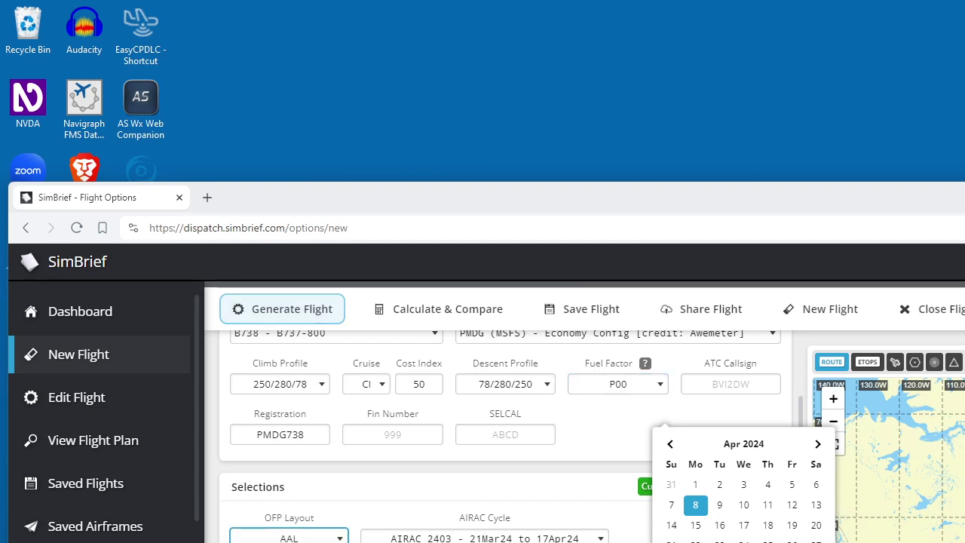
pyautogui.press('Down')
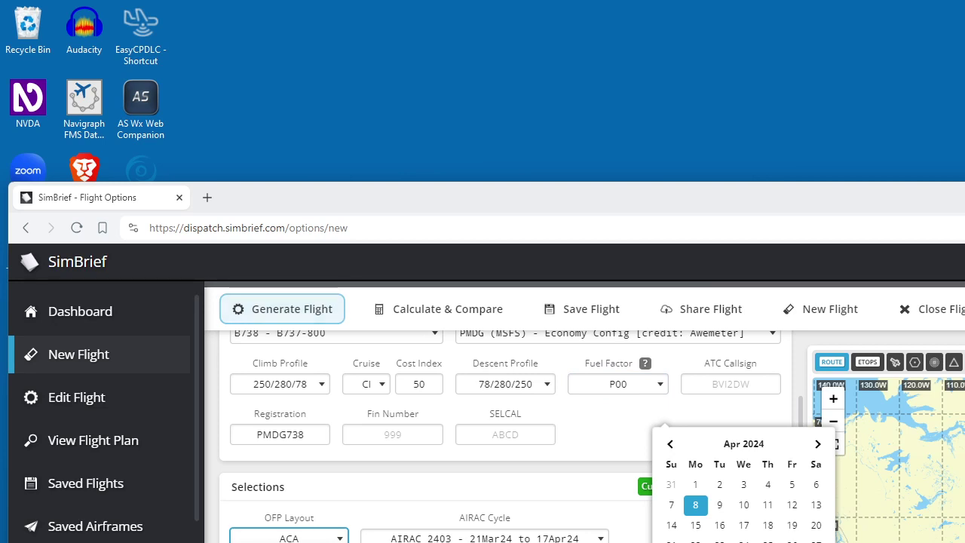
pyautogui.press('Up')
pyautogui.press('Up')
pyautogui.press('Tab')
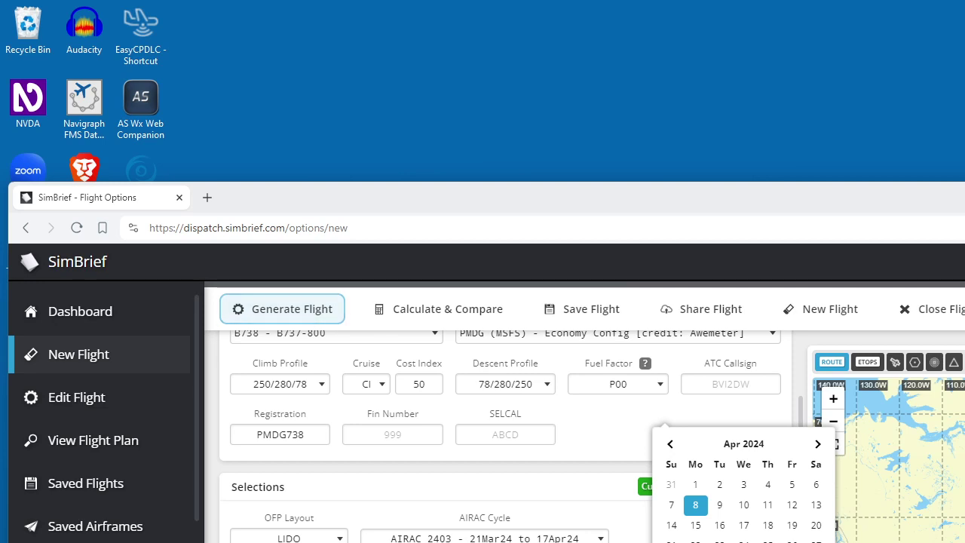
pyautogui.press('Tab')
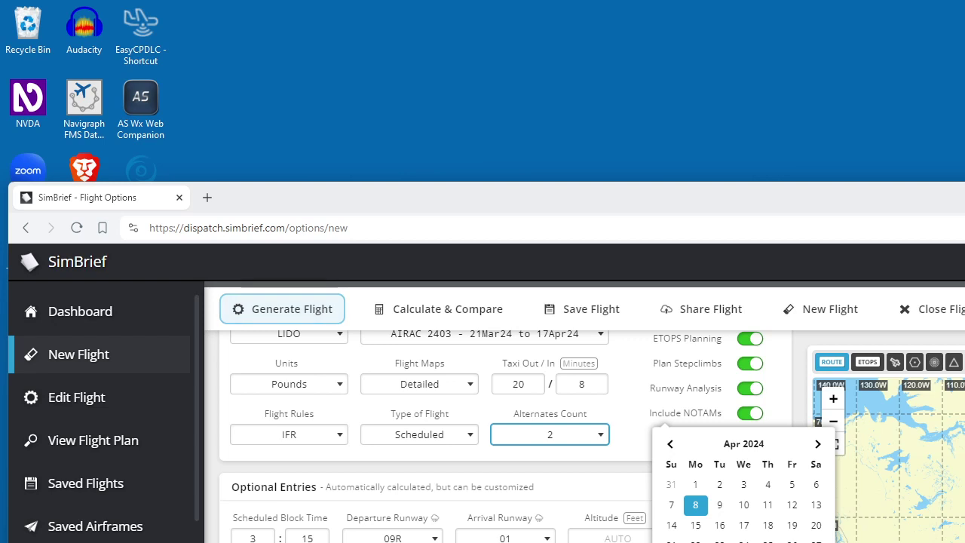
pyautogui.press('Tab')
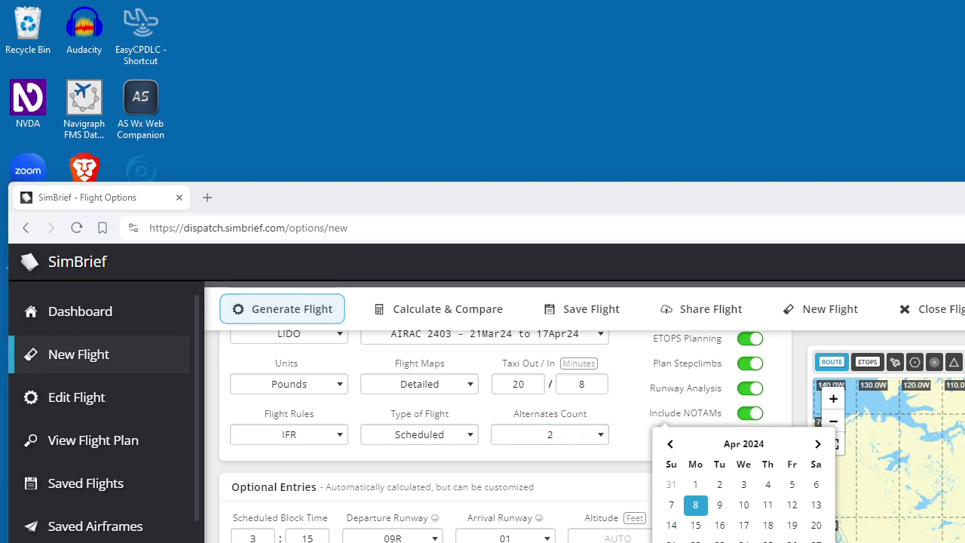
# Search the web for "digital atis flight sim" in a new window and open the ATIS.report result.
pyautogui.hotkey('ctrl', 'n')
pyautogui.write('digital atis')
pyautogui.press('Return')
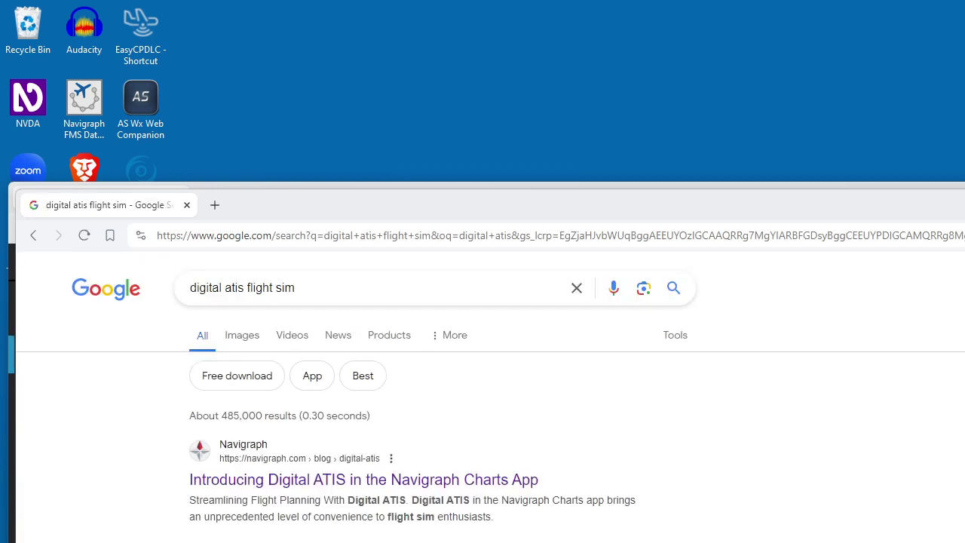
pyautogui.scroll(-5, 483, 407)
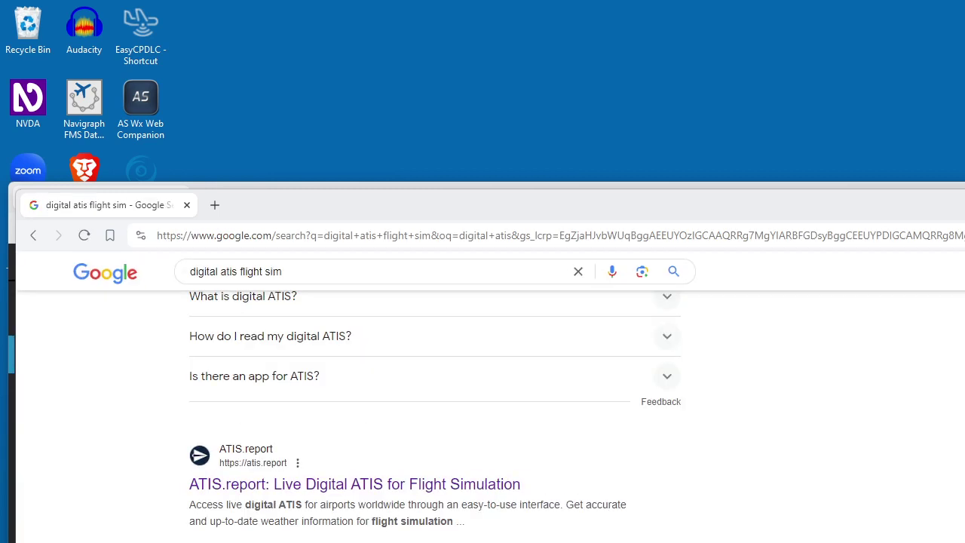
pyautogui.press('Return')
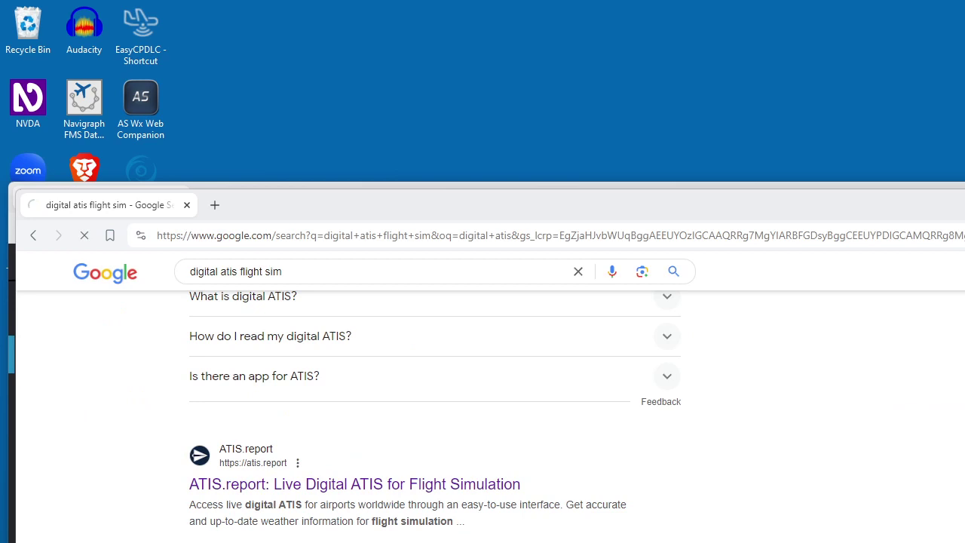